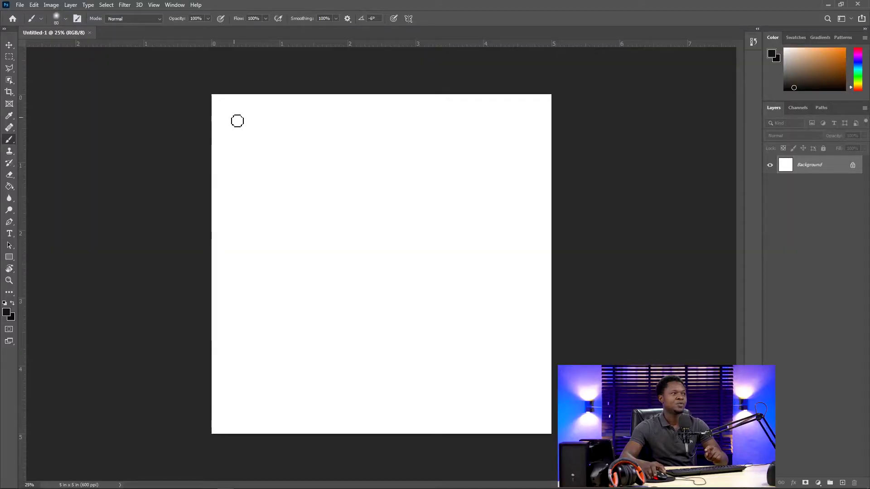
Paint scattered single black dots with the soft brush across the upper half of the blank canvas.
{"action": "left_click", "coordinate": [234, 118]}
{"action": "left_click", "coordinate": [257, 118]}
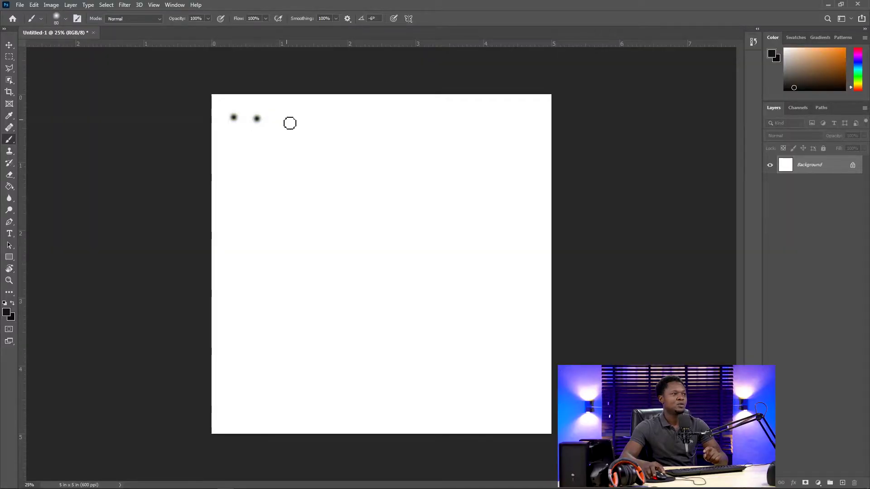
{"action": "left_click", "coordinate": [286, 119]}
{"action": "left_click", "coordinate": [301, 115]}
{"action": "left_click", "coordinate": [328, 119]}
{"action": "left_click", "coordinate": [345, 115]}
{"action": "left_click", "coordinate": [366, 121]}
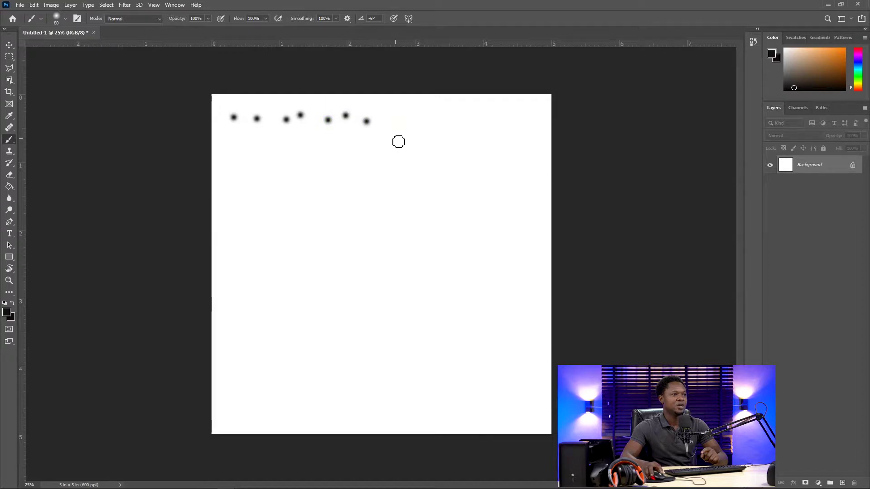
{"action": "left_click", "coordinate": [417, 112]}
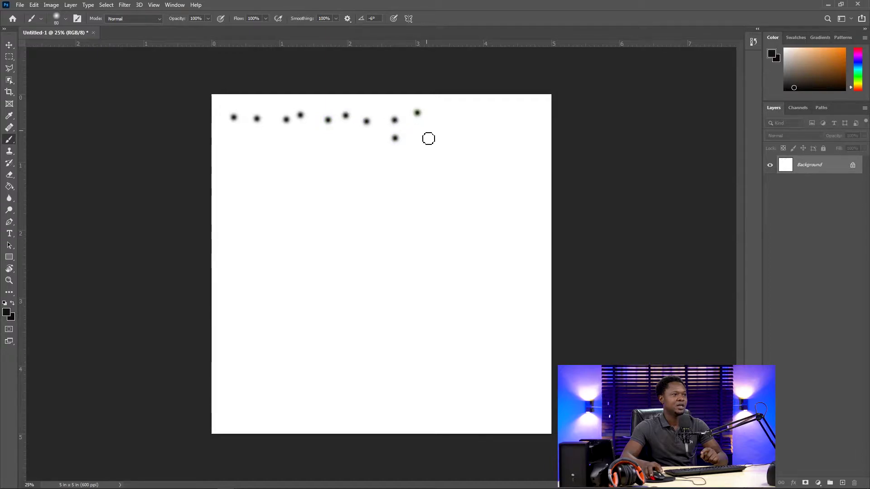
{"action": "left_click", "coordinate": [376, 137]}
{"action": "left_click", "coordinate": [342, 142]}
{"action": "left_click", "coordinate": [324, 131]}
{"action": "left_click", "coordinate": [302, 135]}
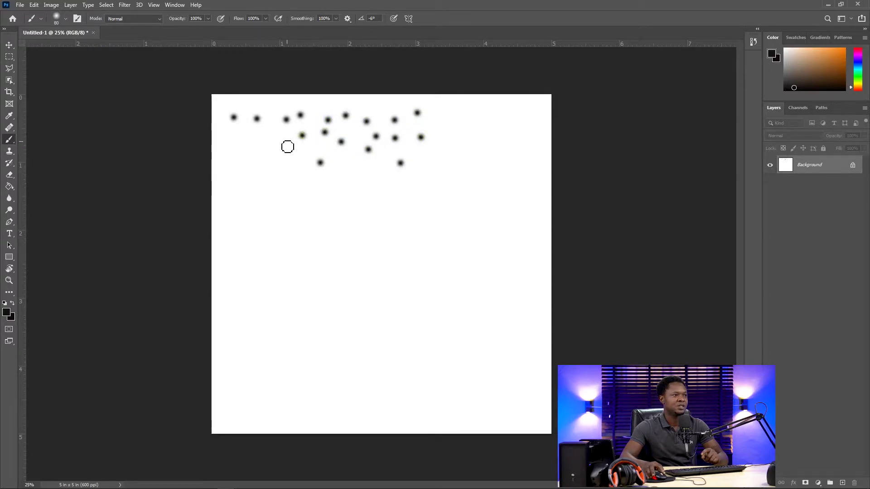
{"action": "left_click", "coordinate": [274, 148]}
{"action": "left_click", "coordinate": [257, 154]}
{"action": "left_click", "coordinate": [297, 157]}
{"action": "left_click", "coordinate": [251, 129]}
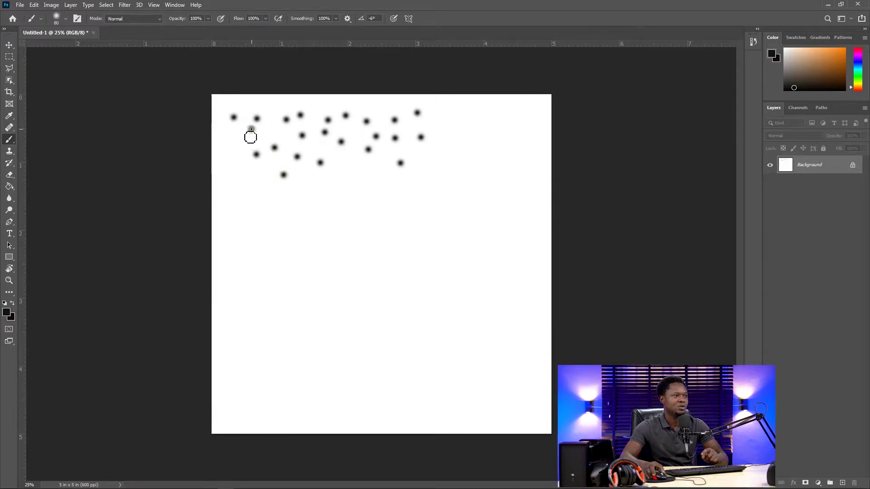
{"action": "left_click", "coordinate": [235, 161]}
{"action": "left_click", "coordinate": [259, 186]}
{"action": "left_click", "coordinate": [310, 179]}
{"action": "left_click", "coordinate": [343, 175]}
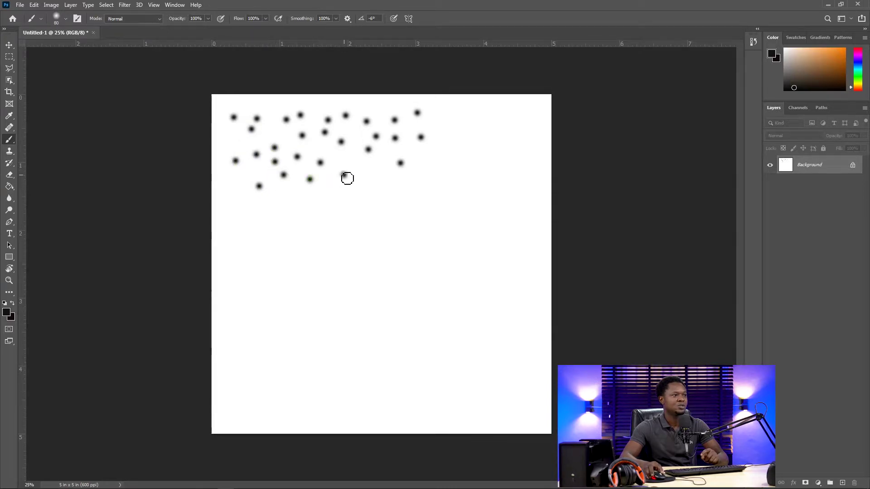
{"action": "left_click", "coordinate": [349, 156]}
{"action": "left_click", "coordinate": [372, 175]}
{"action": "left_click", "coordinate": [375, 163]}
{"action": "left_click", "coordinate": [399, 179]}
{"action": "left_click", "coordinate": [413, 169]}
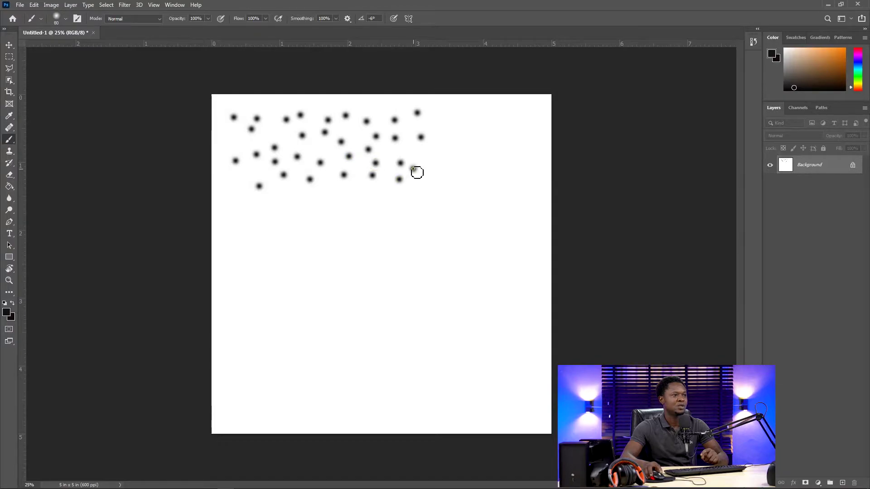
{"action": "left_click", "coordinate": [428, 149]}
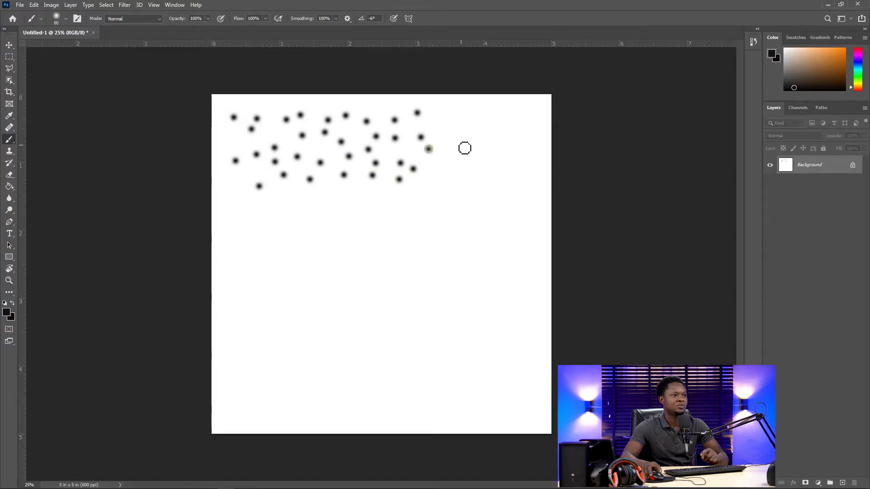
{"action": "left_click", "coordinate": [488, 159]}
{"action": "left_click", "coordinate": [459, 183]}
{"action": "left_click", "coordinate": [418, 193]}
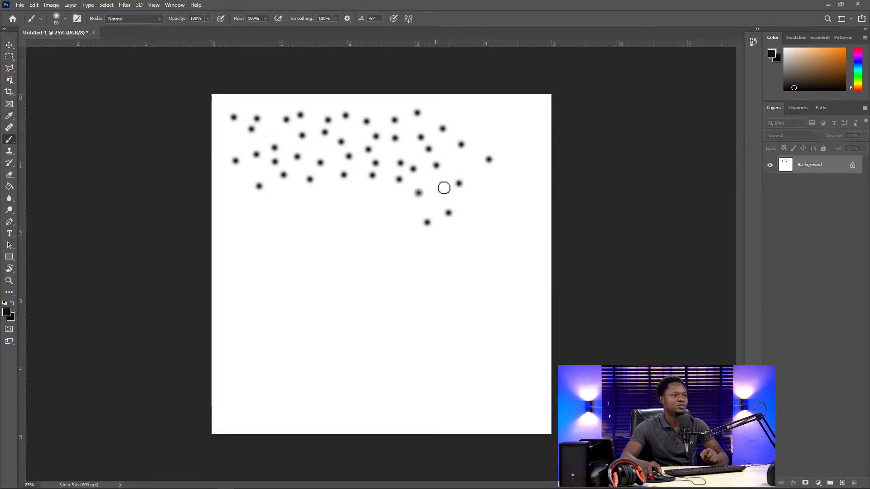
{"action": "left_click", "coordinate": [445, 190]}
{"action": "left_click", "coordinate": [472, 203]}
{"action": "left_click", "coordinate": [489, 188]}
{"action": "left_click", "coordinate": [511, 173]}
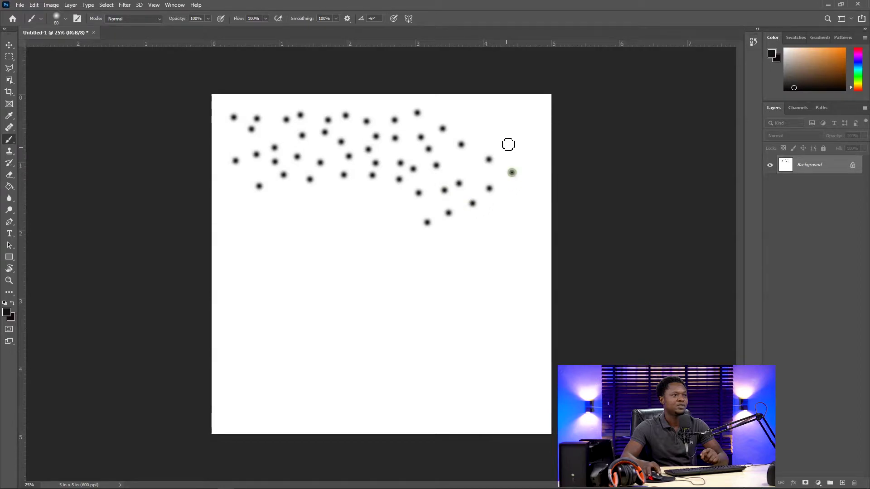
{"action": "left_click", "coordinate": [504, 139]}
{"action": "left_click", "coordinate": [469, 120]}
{"action": "left_click", "coordinate": [493, 117]}
{"action": "left_click", "coordinate": [531, 156]}
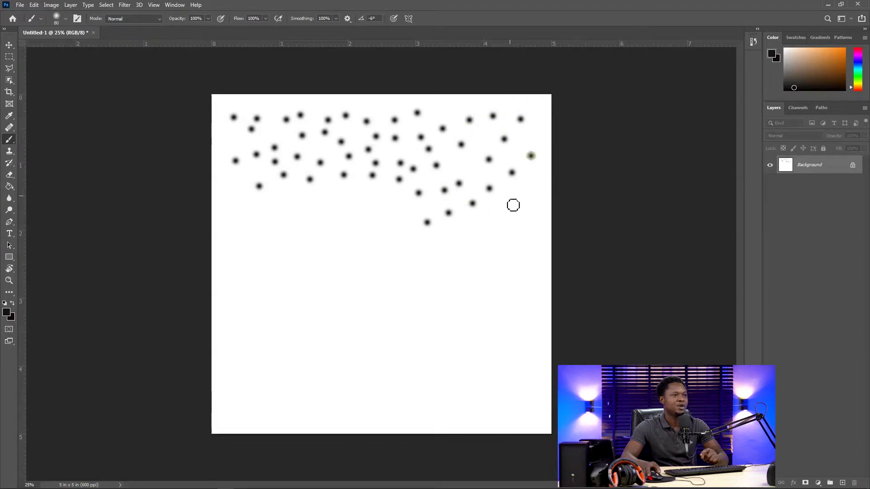
{"action": "left_click", "coordinate": [512, 214]}
{"action": "left_click", "coordinate": [473, 250]}
{"action": "left_click", "coordinate": [394, 238]}
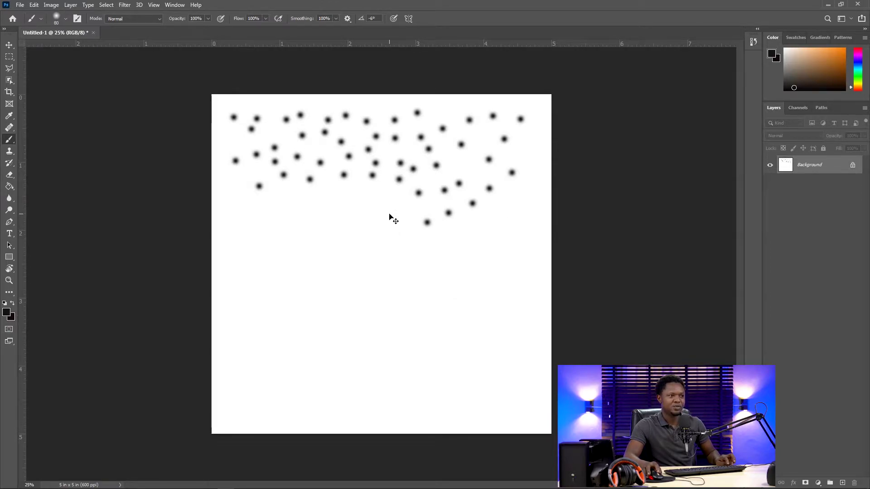
Undo the painted dots one after another as far back as the history allows.
{"action": "key", "text": "ctrl+z"}
{"action": "key", "text": "ctrl+z"}
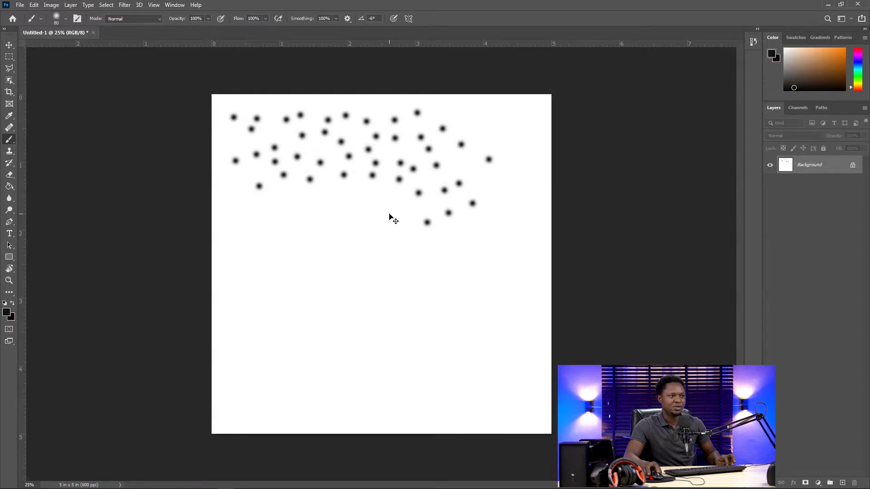
{"action": "key", "text": "ctrl+z"}
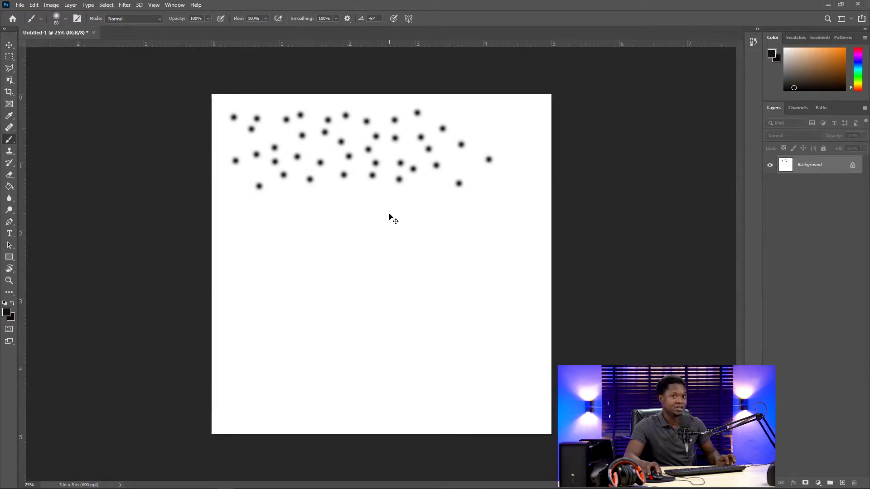
{"action": "key", "text": "ctrl+z"}
{"action": "key", "text": "ctrl+z"}
{"action": "key", "text": "ctrl+z"}
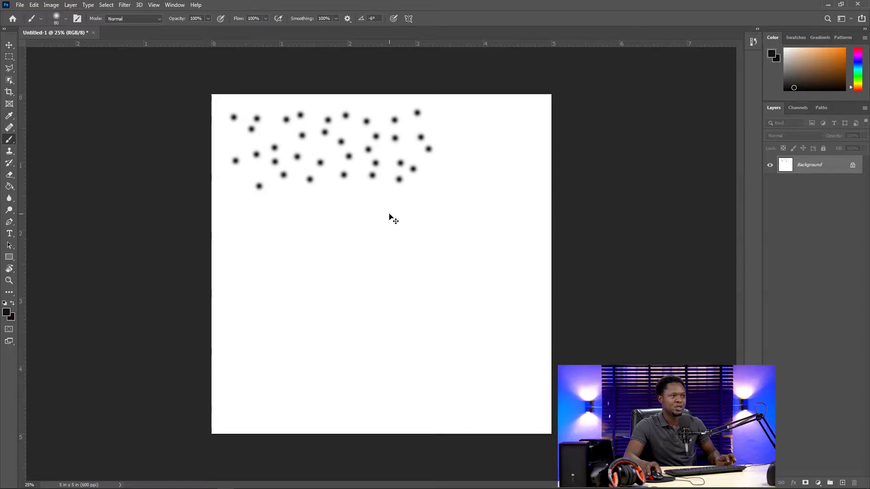
{"action": "key", "text": "ctrl+z"}
{"action": "key", "text": "ctrl+z"}
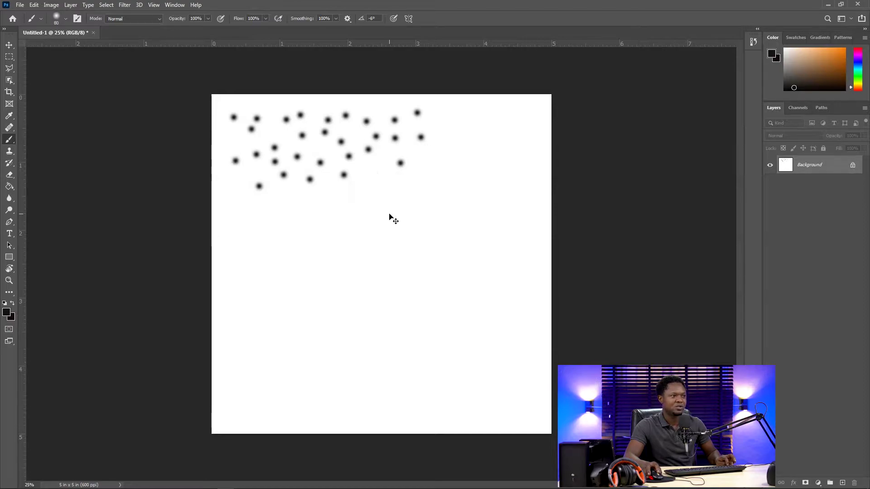
{"action": "key", "text": "ctrl+z"}
{"action": "key", "text": "ctrl+z"}
{"action": "key", "text": "ctrl+z"}
{"action": "key", "text": "ctrl+z"}
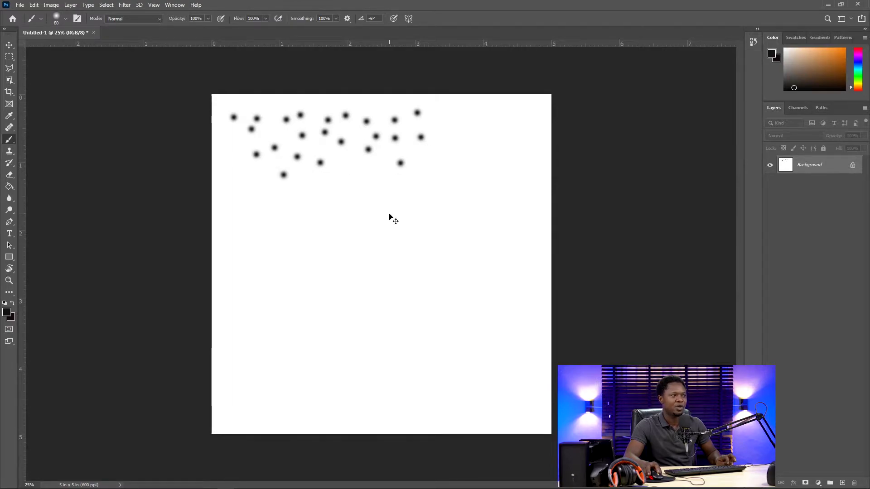
{"action": "key", "text": "ctrl+z"}
{"action": "key", "text": "ctrl+z"}
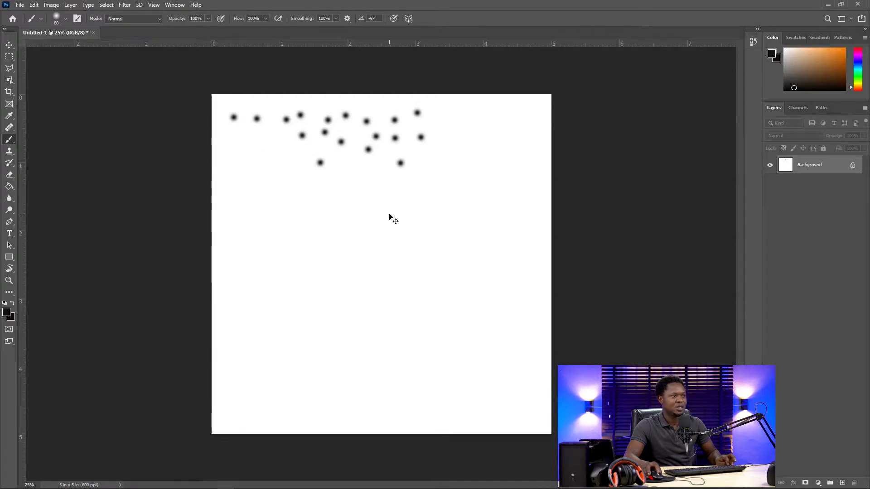
{"action": "key", "text": "ctrl+z"}
{"action": "key", "text": "ctrl+z"}
{"action": "key", "text": "ctrl+z"}
{"action": "key", "text": "ctrl+z"}
{"action": "key", "text": "ctrl+z"}
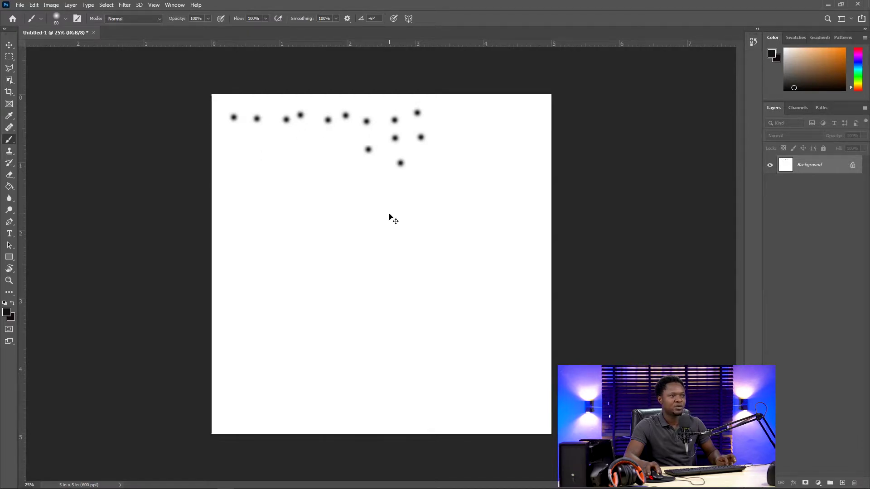
{"action": "key", "text": "ctrl+z"}
{"action": "key", "text": "ctrl+z"}
{"action": "key", "text": "ctrl+z"}
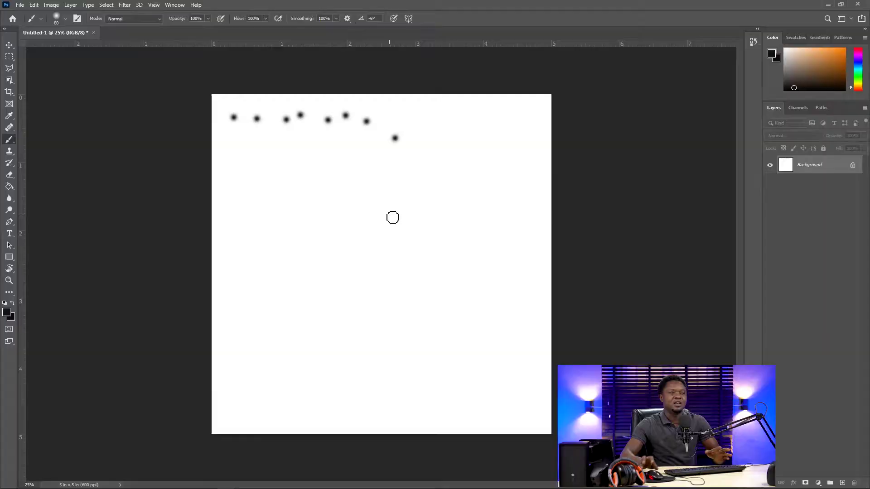
In the Performance preferences, set the memory Photoshop may use to 16793 MB and History States to 100, and apply the settings.
{"action": "left_click", "coordinate": [33, 4]}
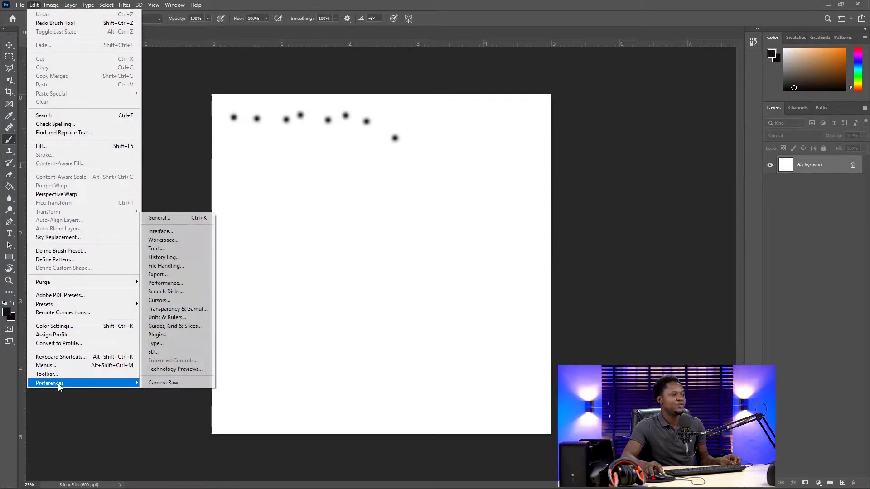
{"action": "mouse_move", "coordinate": [58, 384]}
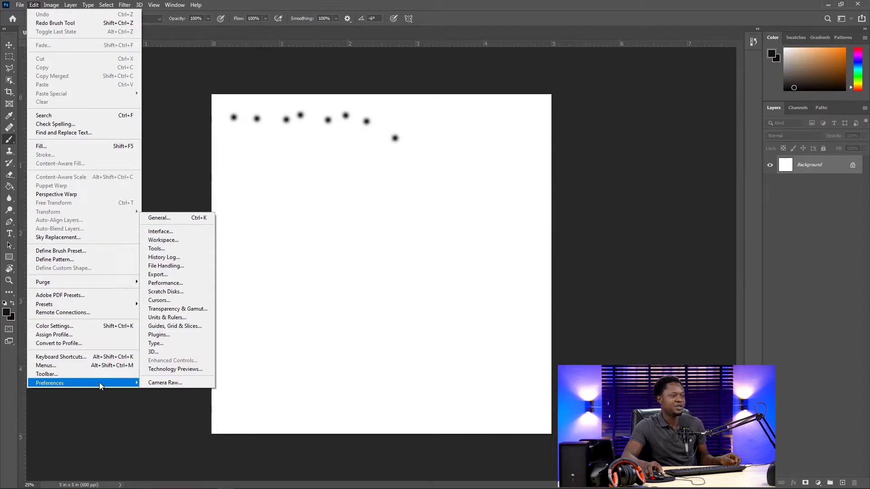
{"action": "left_click", "coordinate": [175, 284]}
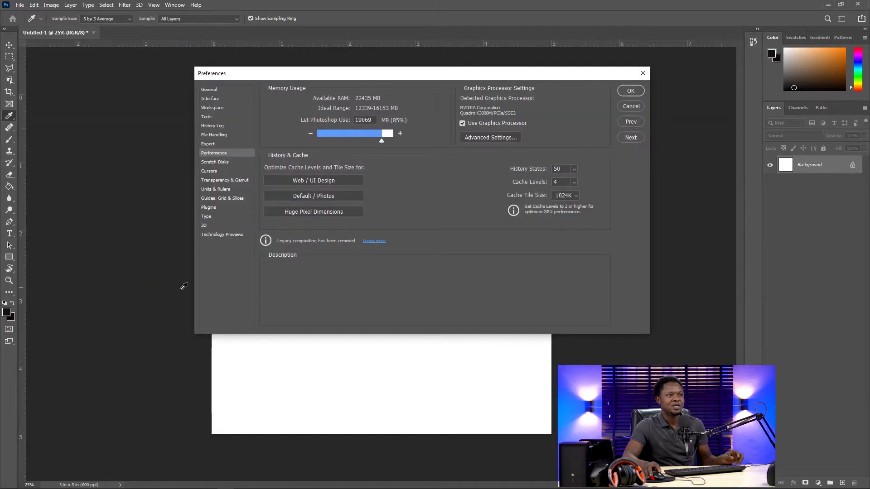
{"action": "left_click_drag", "start_coordinate": [408, 79], "coordinate": [388, 98]}
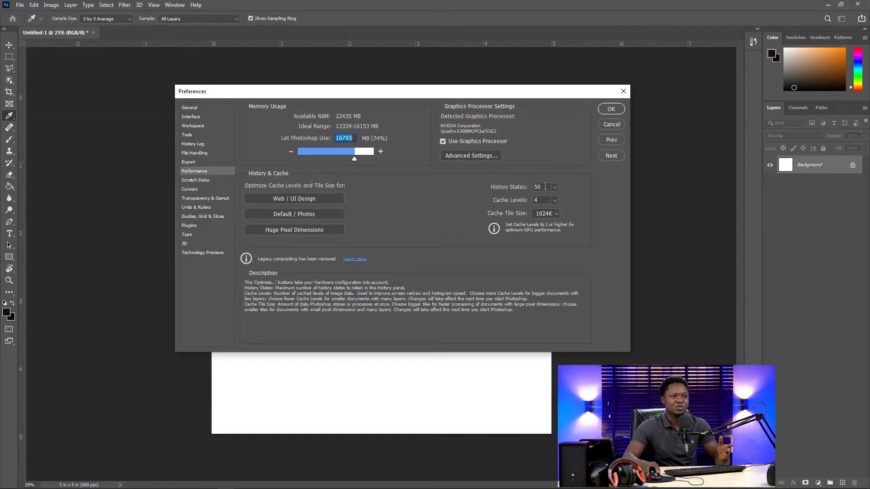
{"action": "left_click_drag", "start_coordinate": [545, 186], "coordinate": [527, 186]}
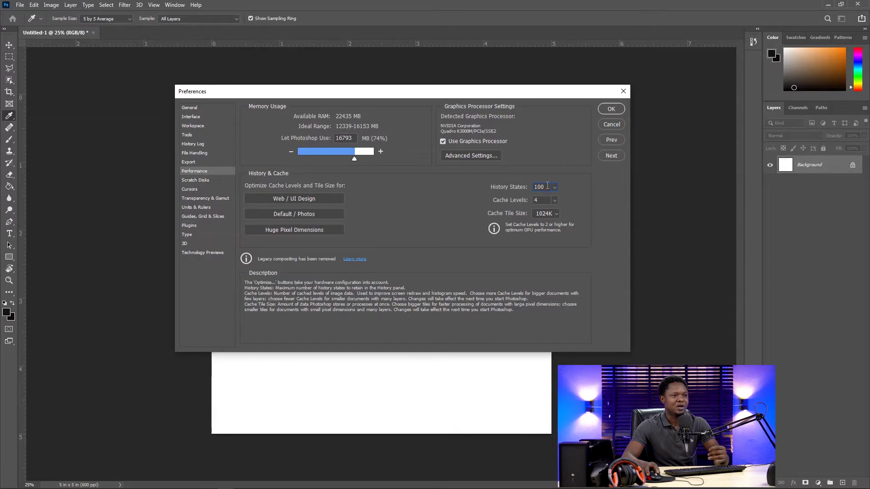
{"action": "left_click", "coordinate": [609, 108]}
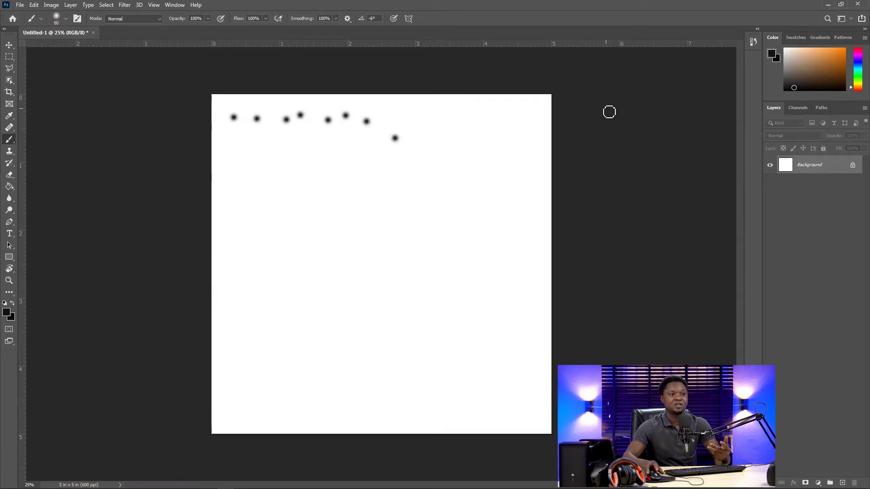
Quit Photoshop without saving the open document and relaunch it.
{"action": "left_click", "coordinate": [858, 4]}
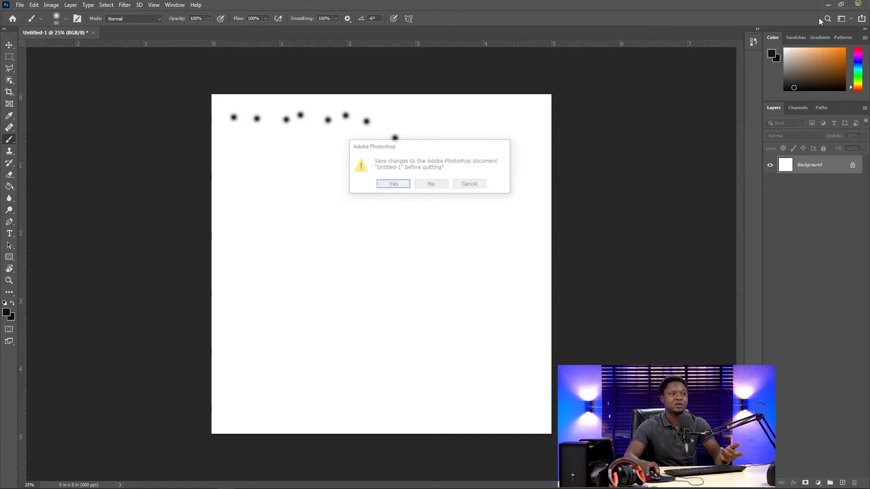
{"action": "left_click", "coordinate": [436, 189]}
{"action": "left_click", "coordinate": [225, 483]}
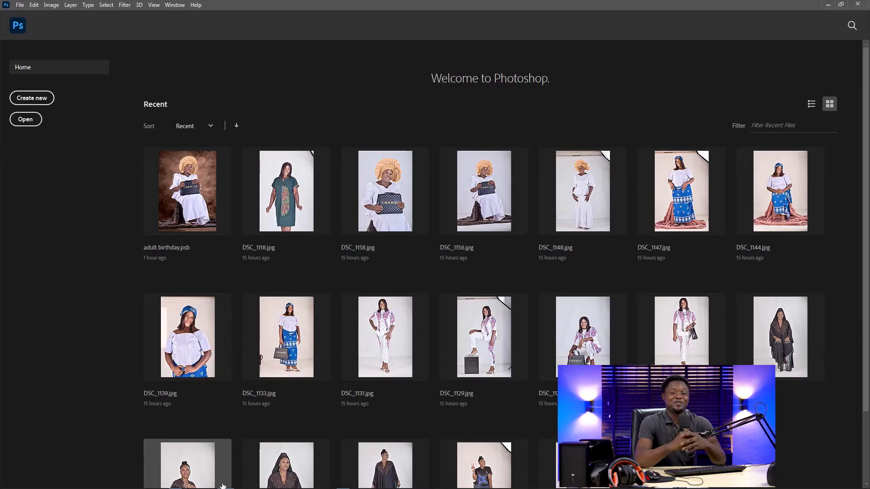
Create a new 5 × 5 inch RGB document at 600 pixels/inch with a white background.
{"action": "left_click", "coordinate": [32, 98]}
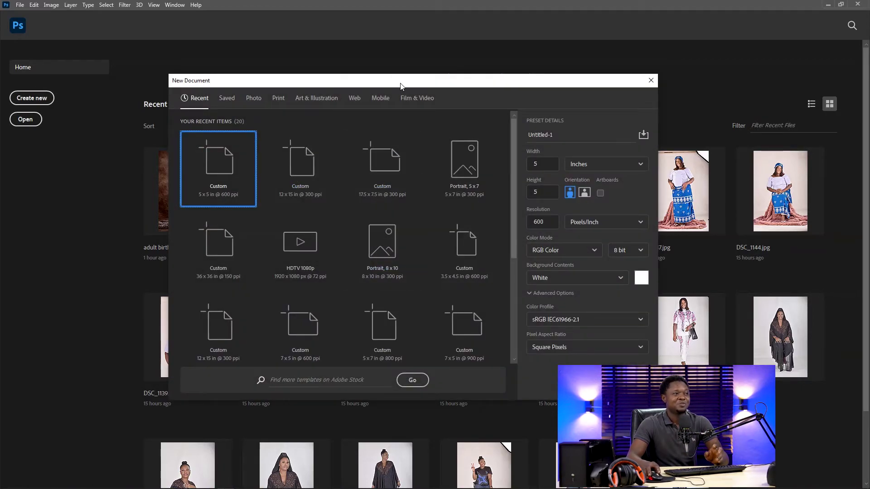
{"action": "left_click_drag", "start_coordinate": [398, 80], "coordinate": [411, 79]}
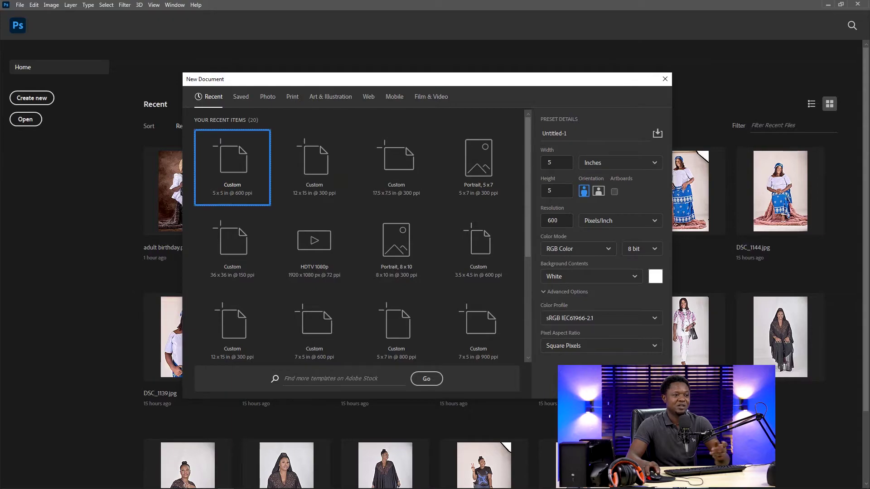
{"action": "key", "text": "Escape"}
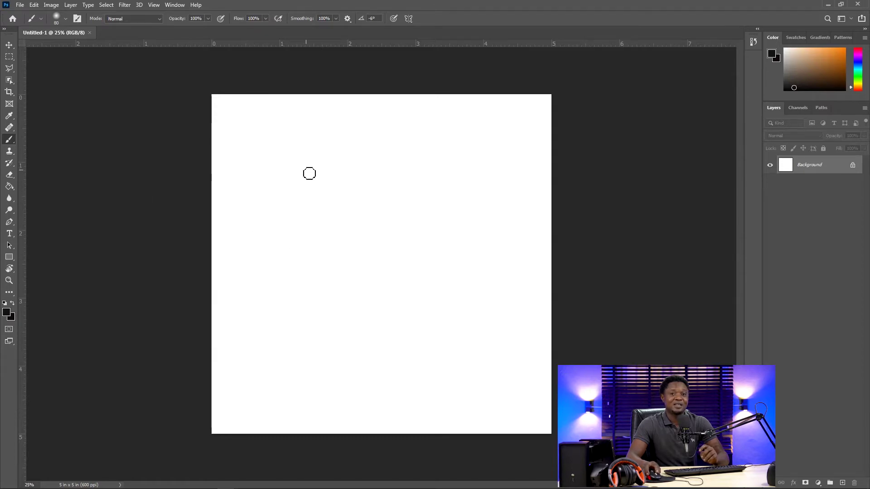
Paint about 110 separate black dots with the soft 80 px brush, row by row from the canvas's upper edge down past its middle.
{"action": "left_click", "coordinate": [247, 107]}
{"action": "left_click", "coordinate": [270, 109]}
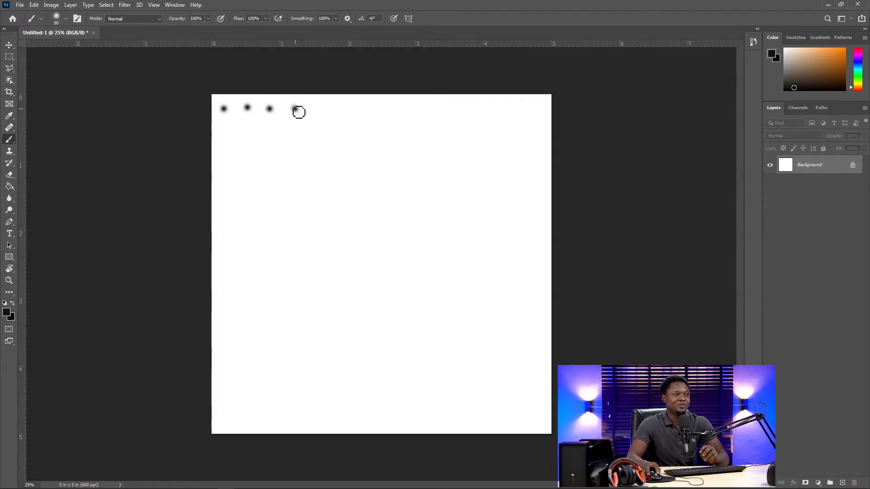
{"action": "left_click", "coordinate": [295, 109]}
{"action": "left_click", "coordinate": [315, 109]}
{"action": "left_click", "coordinate": [340, 110]}
{"action": "left_click", "coordinate": [379, 110]}
{"action": "left_click", "coordinate": [413, 107]}
{"action": "left_click", "coordinate": [450, 109]}
{"action": "left_click", "coordinate": [504, 108]}
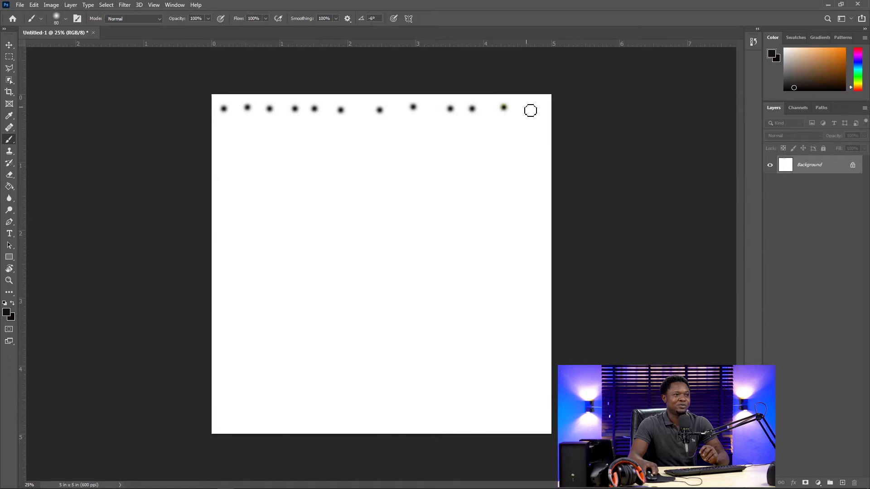
{"action": "left_click", "coordinate": [528, 107]}
{"action": "left_click", "coordinate": [538, 111]}
{"action": "left_click", "coordinate": [536, 124]}
{"action": "left_click", "coordinate": [526, 123]}
{"action": "left_click", "coordinate": [494, 122]}
{"action": "left_click", "coordinate": [473, 125]}
{"action": "left_click", "coordinate": [450, 129]}
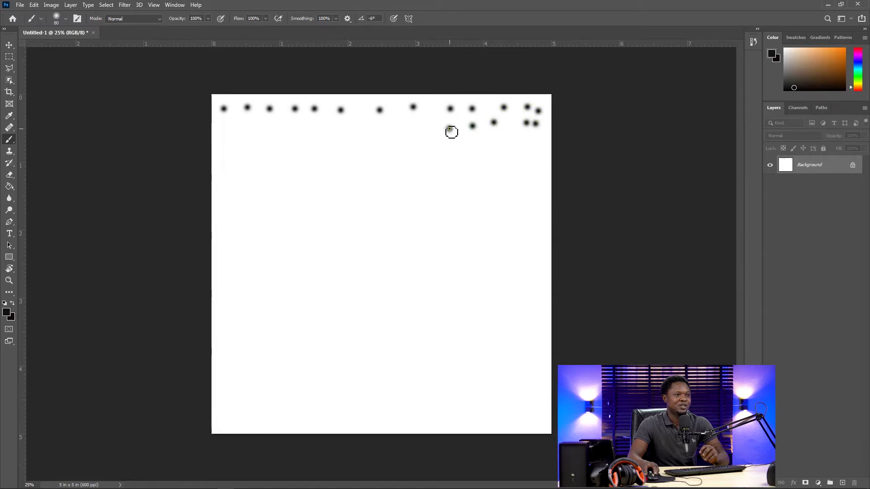
{"action": "left_click", "coordinate": [413, 126]}
{"action": "left_click", "coordinate": [404, 127]}
{"action": "left_click", "coordinate": [380, 128]}
{"action": "left_click", "coordinate": [360, 129]}
{"action": "left_click", "coordinate": [335, 129]}
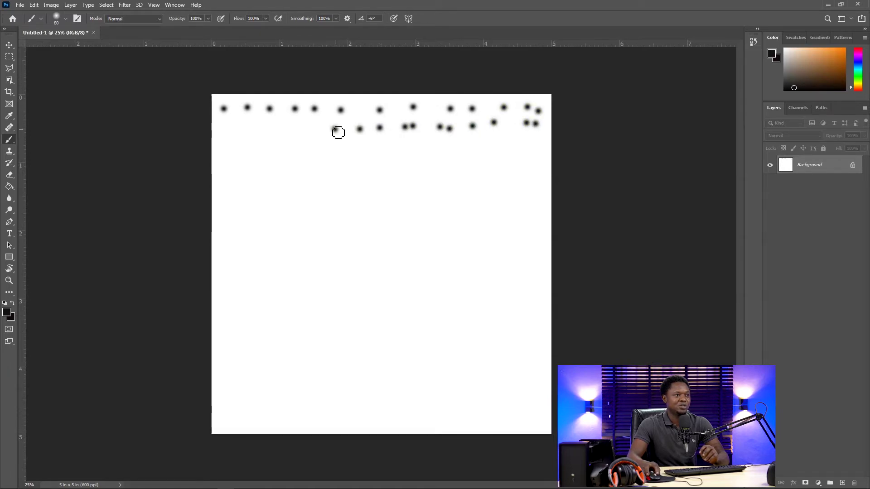
{"action": "left_click", "coordinate": [303, 130]}
{"action": "left_click", "coordinate": [272, 127]}
{"action": "left_click", "coordinate": [244, 130]}
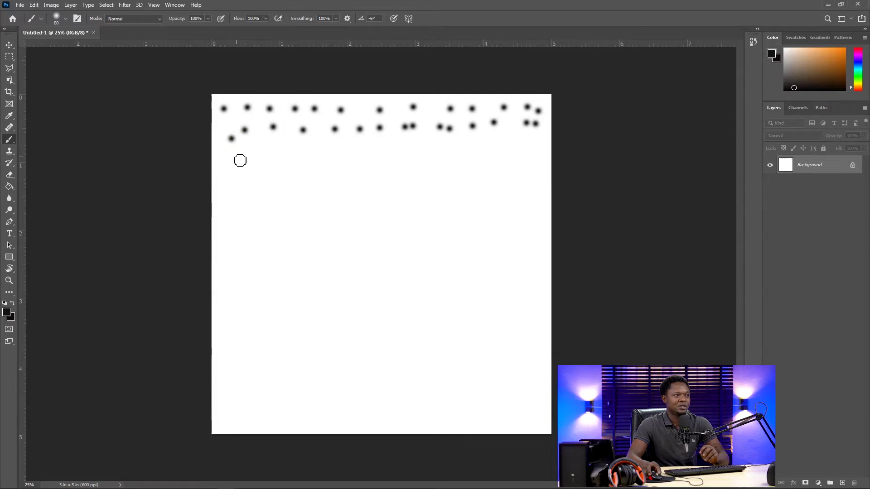
{"action": "left_click", "coordinate": [269, 142]}
{"action": "left_click", "coordinate": [284, 149]}
{"action": "left_click", "coordinate": [301, 145]}
{"action": "left_click", "coordinate": [328, 147]}
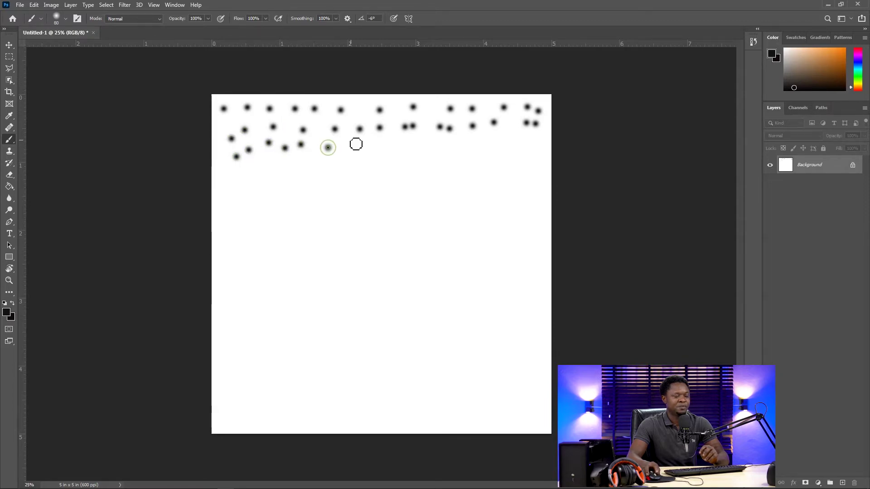
{"action": "left_click", "coordinate": [354, 149]}
{"action": "left_click", "coordinate": [367, 145]}
{"action": "left_click", "coordinate": [388, 148]}
{"action": "left_click", "coordinate": [399, 144]}
{"action": "left_click", "coordinate": [436, 150]}
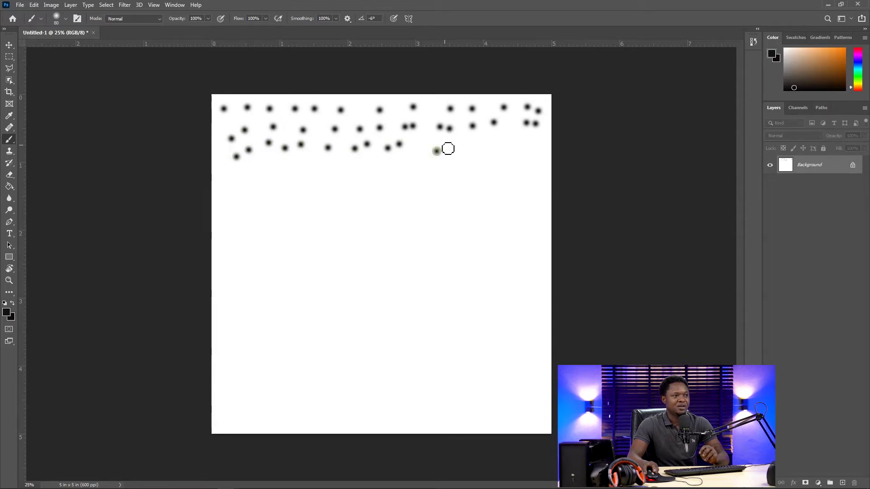
{"action": "left_click", "coordinate": [419, 146]}
{"action": "left_click", "coordinate": [467, 147]}
{"action": "left_click", "coordinate": [485, 137]}
{"action": "left_click", "coordinate": [495, 145]}
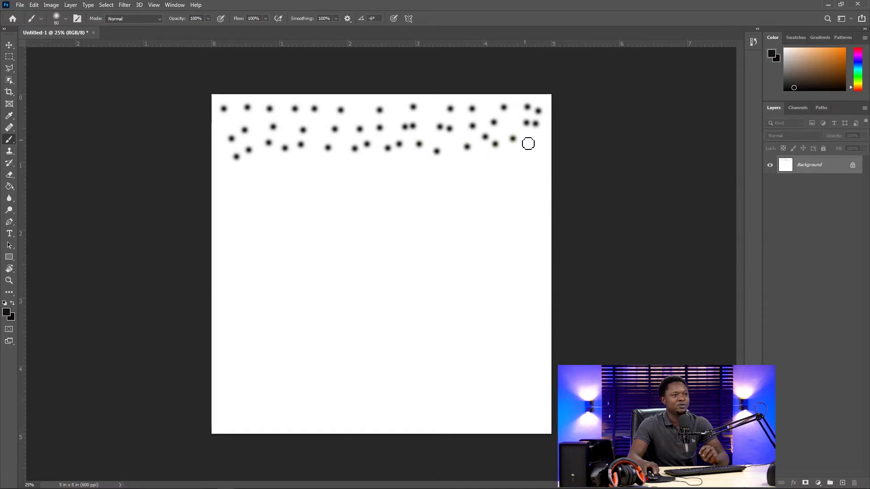
{"action": "left_click", "coordinate": [528, 143]}
{"action": "left_click", "coordinate": [534, 153]}
{"action": "left_click", "coordinate": [509, 159]}
{"action": "left_click", "coordinate": [472, 167]}
{"action": "left_click", "coordinate": [437, 172]}
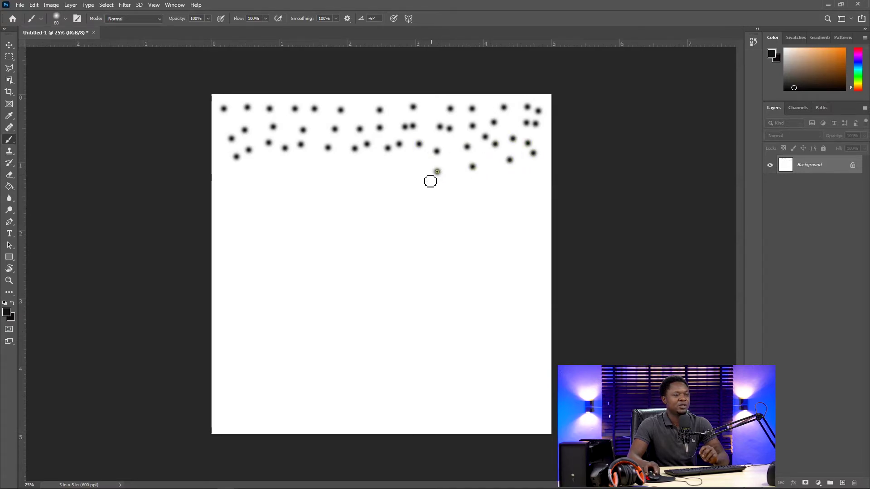
{"action": "left_click", "coordinate": [410, 165]}
{"action": "left_click", "coordinate": [369, 166]}
{"action": "left_click", "coordinate": [356, 177]}
{"action": "left_click", "coordinate": [318, 170]}
{"action": "left_click", "coordinate": [316, 153]}
{"action": "left_click", "coordinate": [276, 170]}
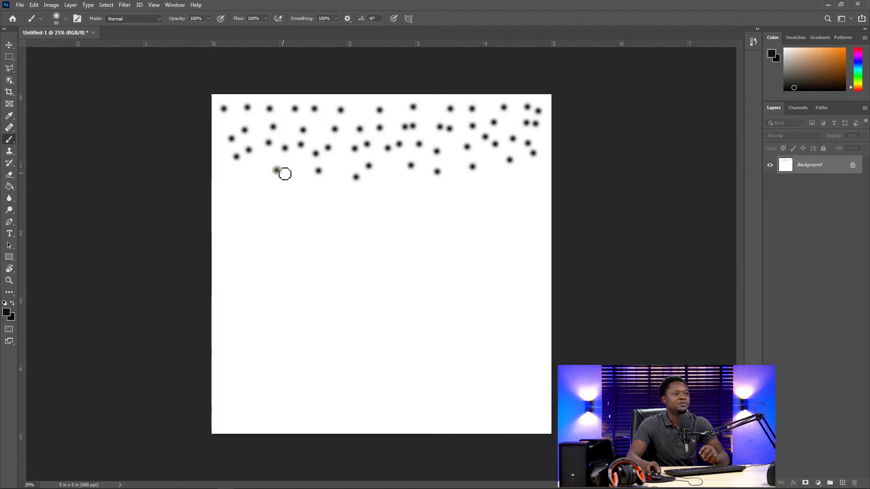
{"action": "left_click", "coordinate": [260, 157]}
{"action": "left_click", "coordinate": [294, 165]}
{"action": "left_click", "coordinate": [278, 203]}
{"action": "left_click", "coordinate": [245, 178]}
{"action": "left_click", "coordinate": [307, 201]}
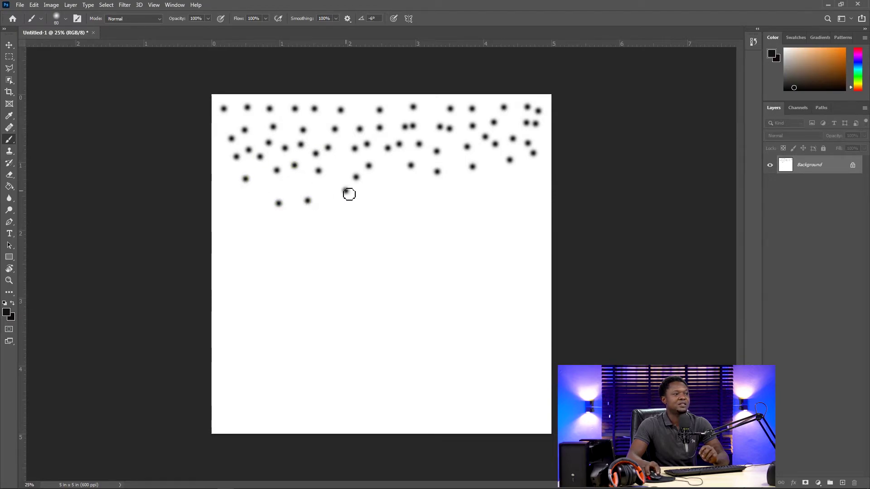
{"action": "left_click", "coordinate": [381, 199]}
{"action": "left_click", "coordinate": [400, 190]}
{"action": "left_click", "coordinate": [436, 195]}
{"action": "left_click", "coordinate": [456, 194]}
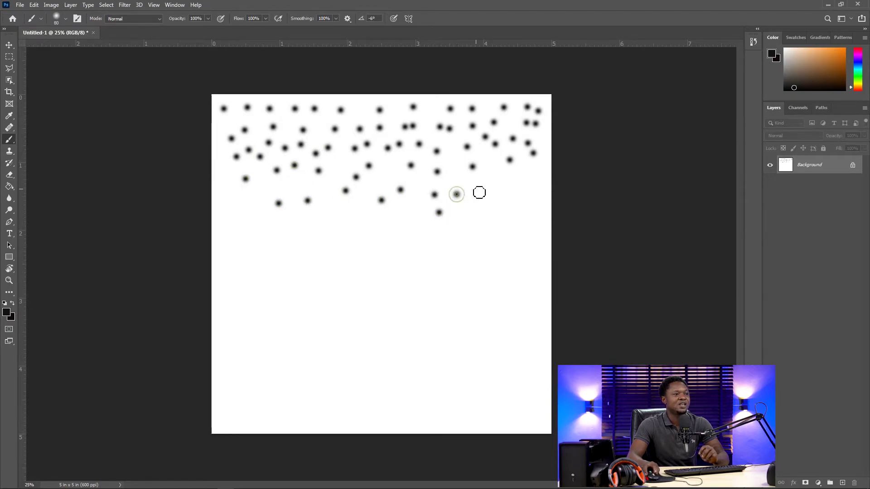
{"action": "left_click", "coordinate": [479, 193]}
{"action": "left_click", "coordinate": [479, 217]}
{"action": "left_click", "coordinate": [507, 202]}
{"action": "left_click", "coordinate": [517, 189]}
{"action": "left_click", "coordinate": [534, 194]}
{"action": "left_click", "coordinate": [534, 209]}
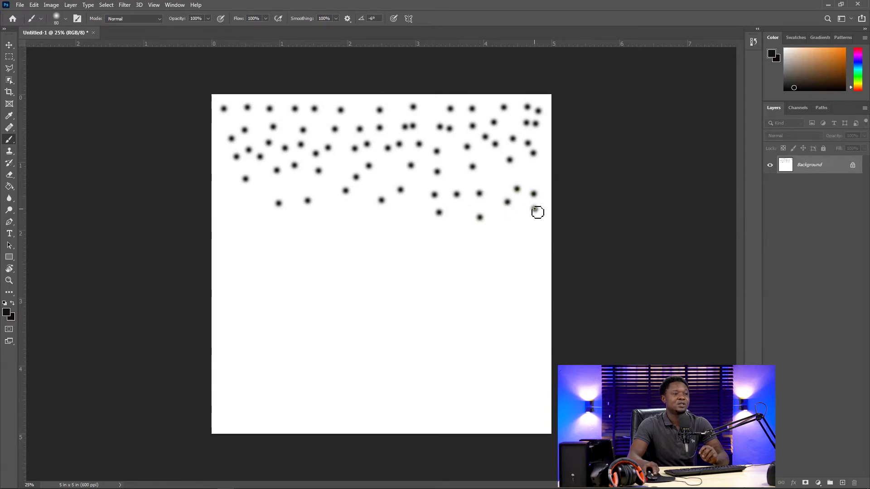
{"action": "left_click", "coordinate": [506, 225]}
{"action": "left_click", "coordinate": [510, 257]}
{"action": "left_click", "coordinate": [433, 227]}
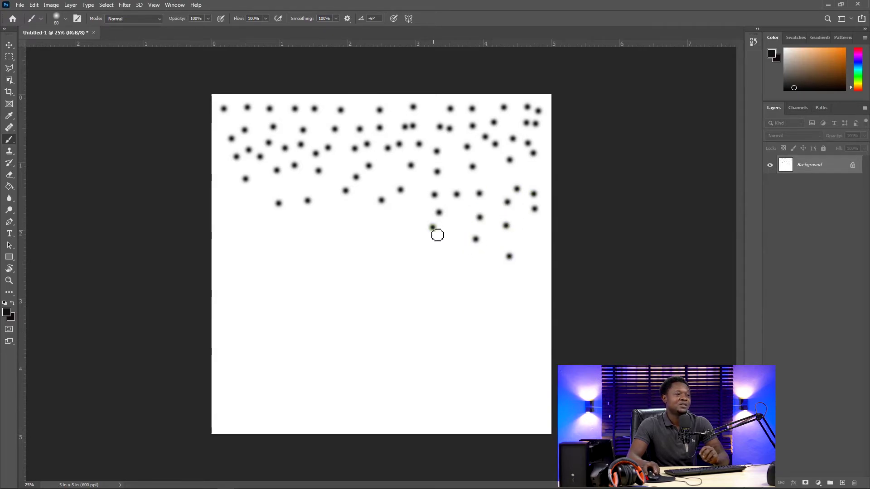
{"action": "left_click", "coordinate": [393, 232]}
{"action": "left_click", "coordinate": [414, 213]}
{"action": "left_click", "coordinate": [382, 233]}
{"action": "left_click", "coordinate": [359, 211]}
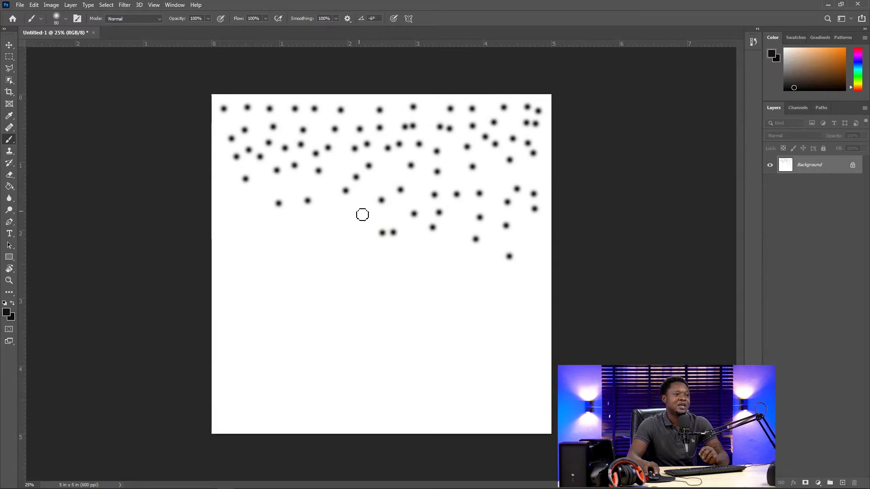
{"action": "left_click", "coordinate": [335, 230]}
{"action": "left_click", "coordinate": [316, 207]}
{"action": "left_click", "coordinate": [319, 247]}
{"action": "left_click", "coordinate": [277, 226]}
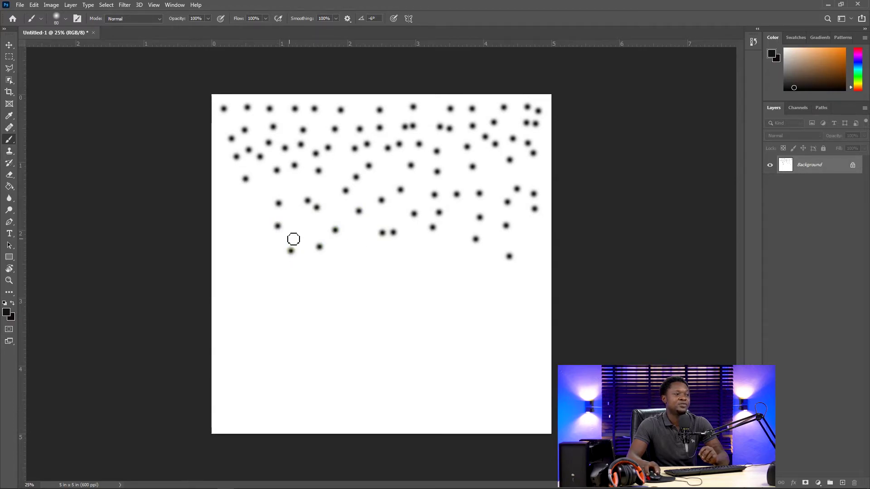
{"action": "left_click", "coordinate": [294, 227]}
{"action": "left_click", "coordinate": [243, 220]}
{"action": "left_click", "coordinate": [254, 189]}
{"action": "left_click", "coordinate": [288, 184]}
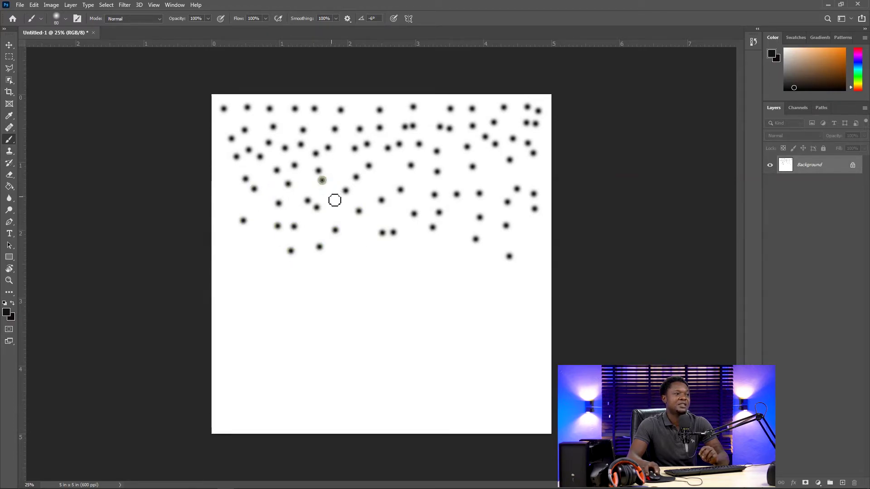
{"action": "left_click", "coordinate": [335, 199]}
{"action": "left_click", "coordinate": [349, 219]}
{"action": "left_click", "coordinate": [379, 254]}
{"action": "left_click", "coordinate": [367, 279]}
{"action": "left_click", "coordinate": [396, 252]}
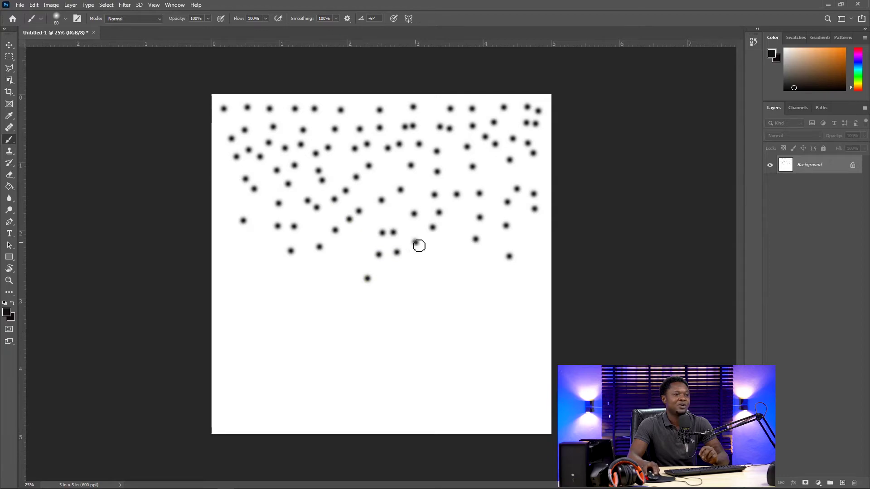
{"action": "left_click", "coordinate": [452, 255]}
{"action": "left_click", "coordinate": [422, 283]}
{"action": "left_click", "coordinate": [430, 263]}
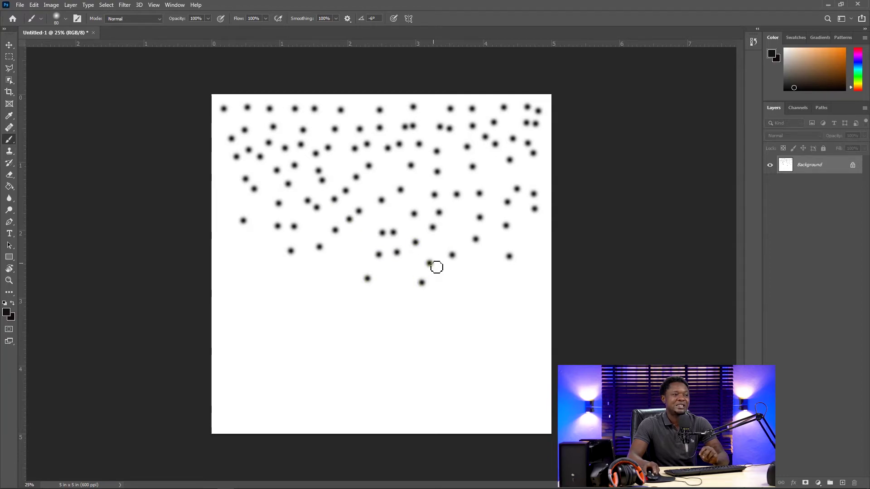
{"action": "left_click", "coordinate": [398, 275]}
{"action": "left_click", "coordinate": [449, 281]}
{"action": "left_click", "coordinate": [483, 298]}
{"action": "left_click", "coordinate": [490, 313]}
{"action": "left_click", "coordinate": [465, 330]}
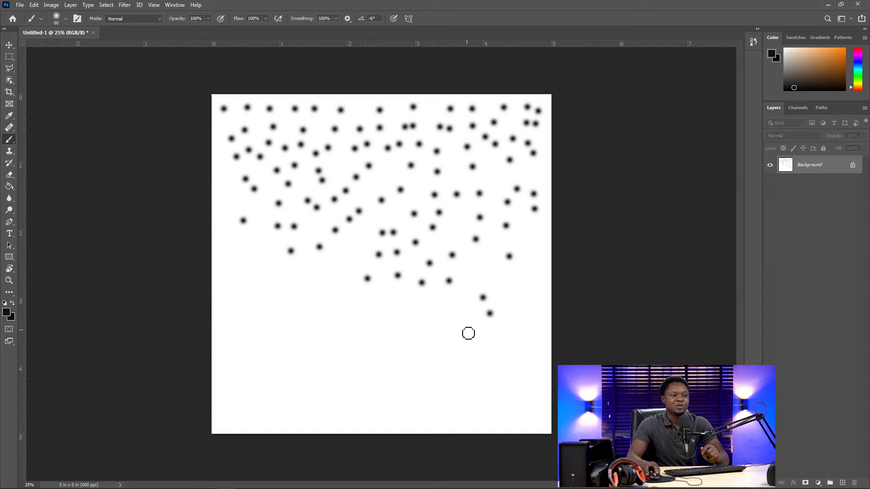
{"action": "left_click", "coordinate": [419, 320]}
{"action": "left_click", "coordinate": [404, 305]}
{"action": "left_click", "coordinate": [452, 296]}
{"action": "left_click", "coordinate": [455, 309]}
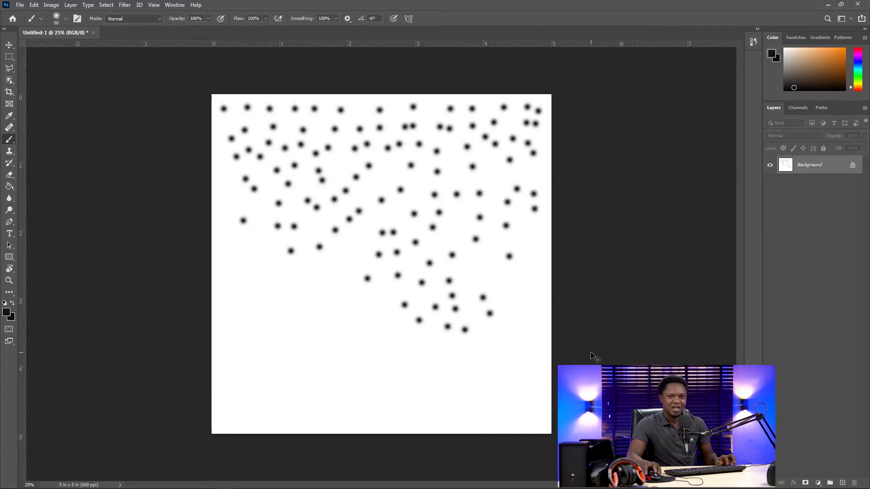
Undo the brush dots one by one, going back until only dots of the first row at the canvas's upper edge remain.
{"action": "key", "text": "ctrl+z"}
{"action": "key", "text": "ctrl+z"}
{"action": "key", "text": "ctrl+z"}
{"action": "key", "text": "ctrl+z"}
{"action": "key", "text": "ctrl+z"}
{"action": "key", "text": "ctrl+z"}
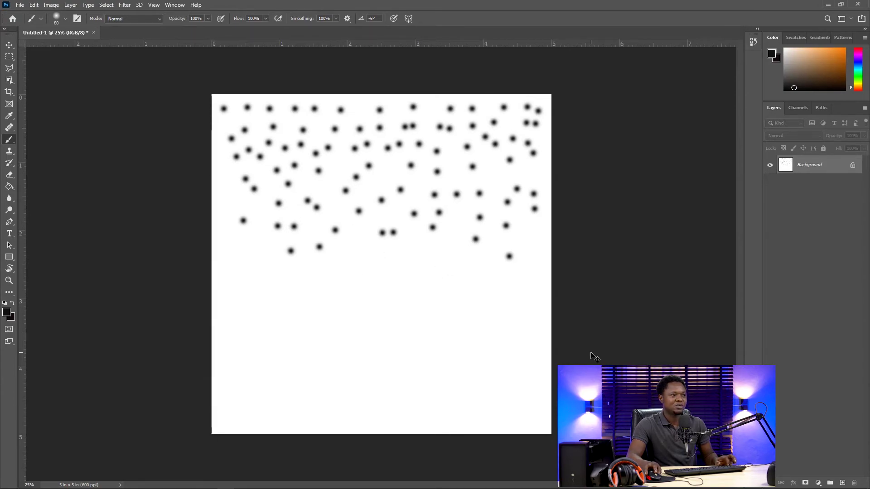
{"action": "key", "text": "ctrl+z"}
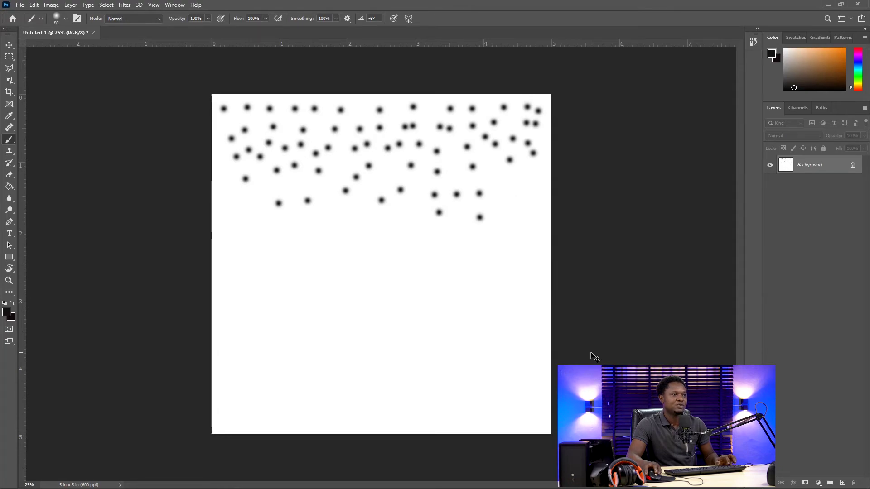
{"action": "key", "text": "ctrl+z"}
{"action": "key", "text": "ctrl+z"}
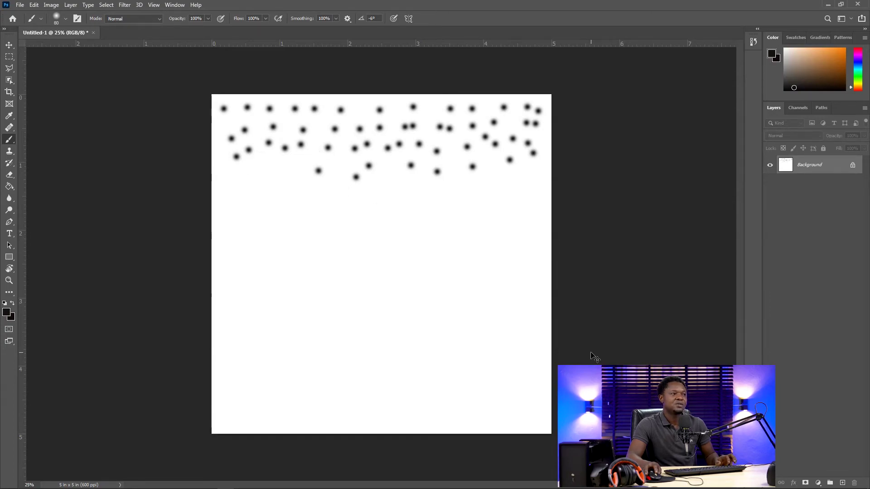
{"action": "key", "text": "ctrl+z"}
{"action": "key", "text": "ctrl+z"}
{"action": "key", "text": "ctrl+z"}
{"action": "key", "text": "ctrl+z"}
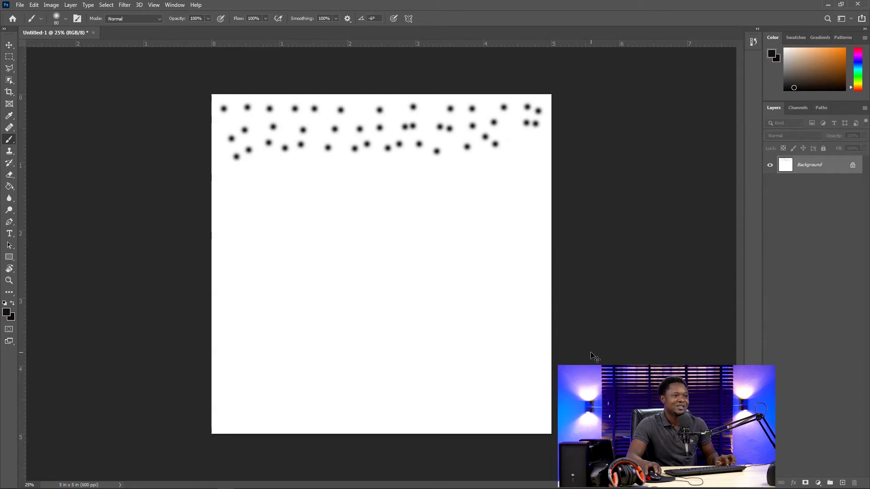
{"action": "key", "text": "ctrl+z"}
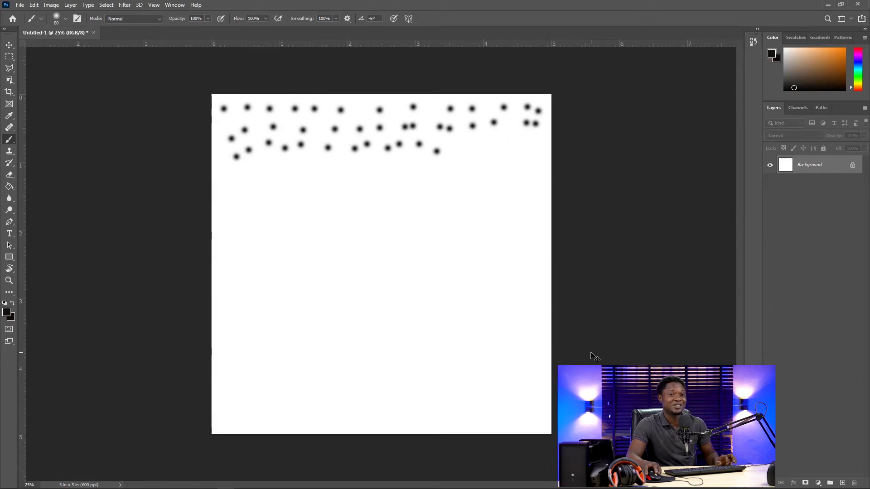
{"action": "key", "text": "ctrl+z"}
{"action": "key", "text": "ctrl+z"}
{"action": "key", "text": "ctrl+z"}
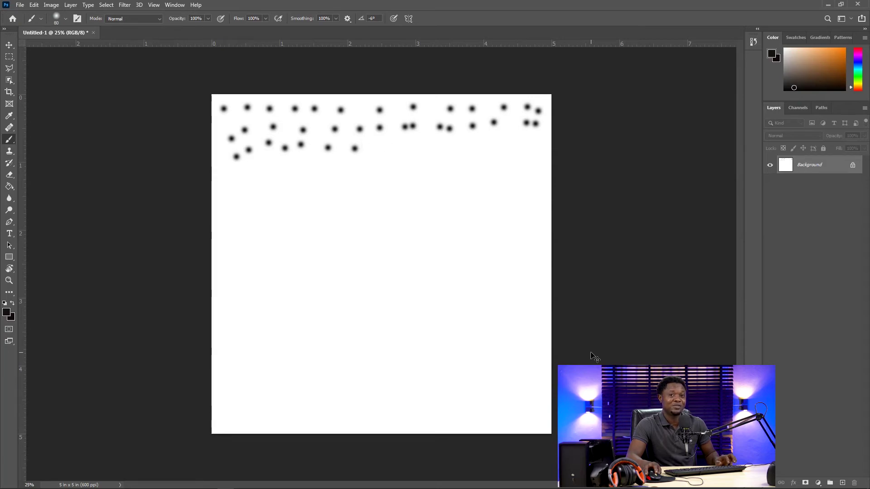
{"action": "key", "text": "ctrl+z"}
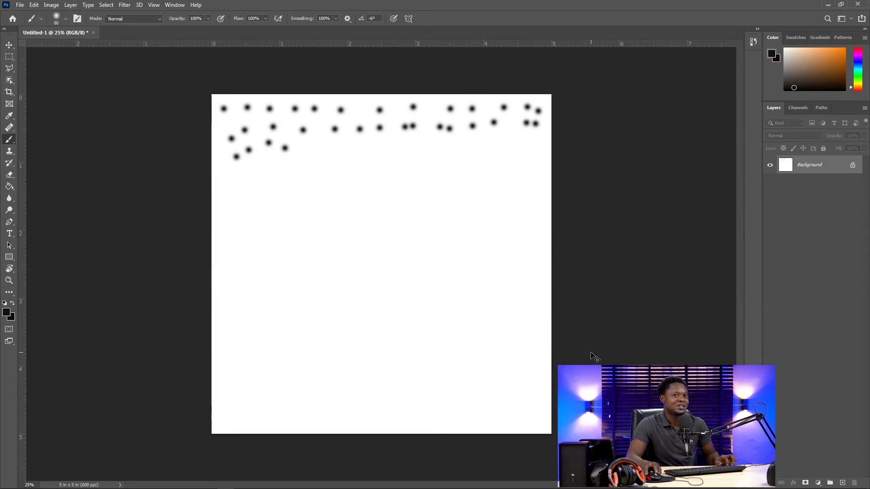
{"action": "key", "text": "ctrl+z"}
{"action": "key", "text": "ctrl+z"}
{"action": "key", "text": "ctrl+z"}
{"action": "key", "text": "ctrl+z"}
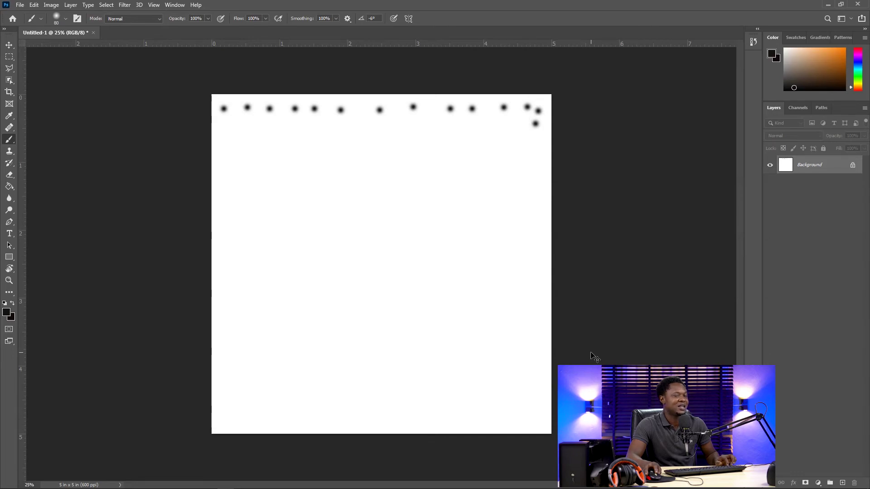
{"action": "key", "text": "ctrl+z"}
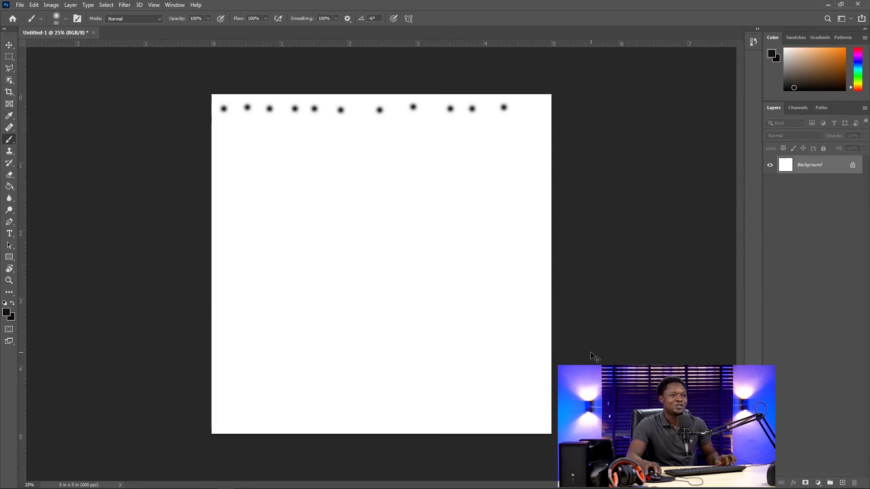